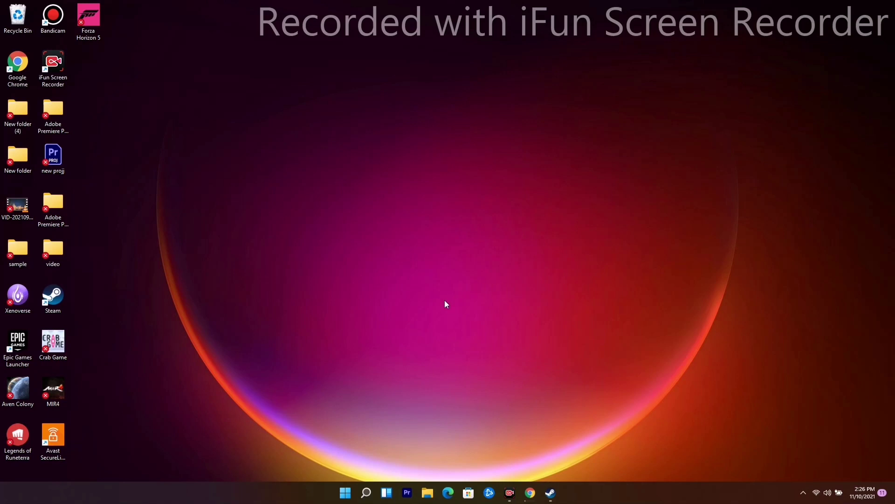
Step: Run 'appdata' from the Win+R dialog to open the AppData folder
key(super+r)
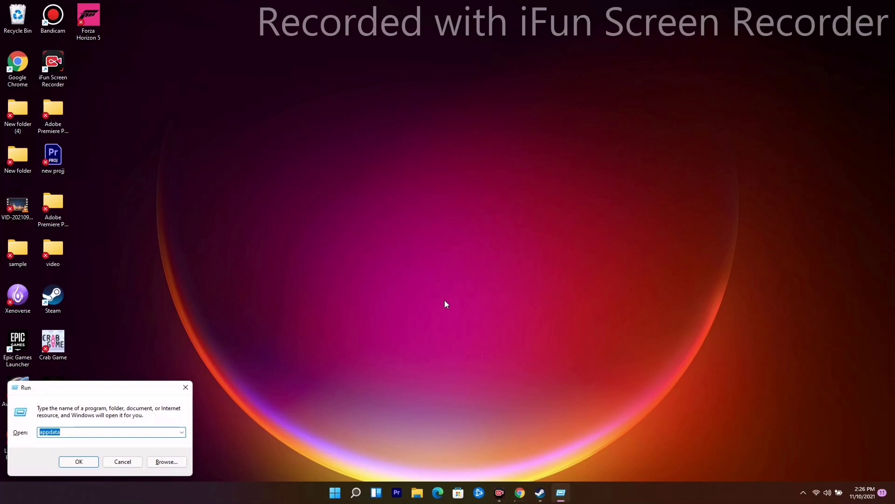
click(356, 492)
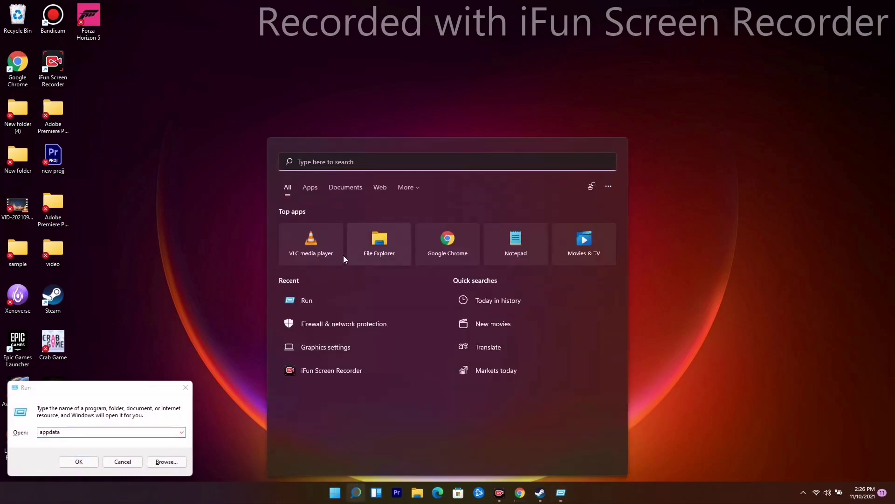
click(244, 285)
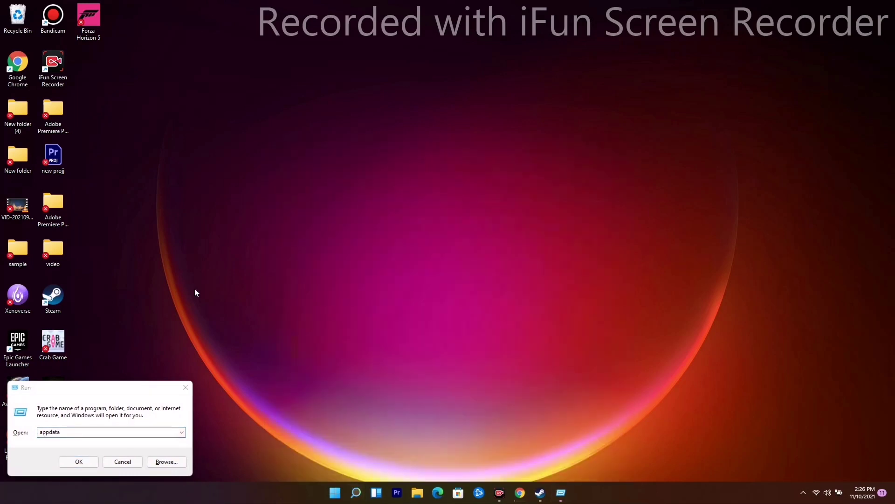
click(76, 431)
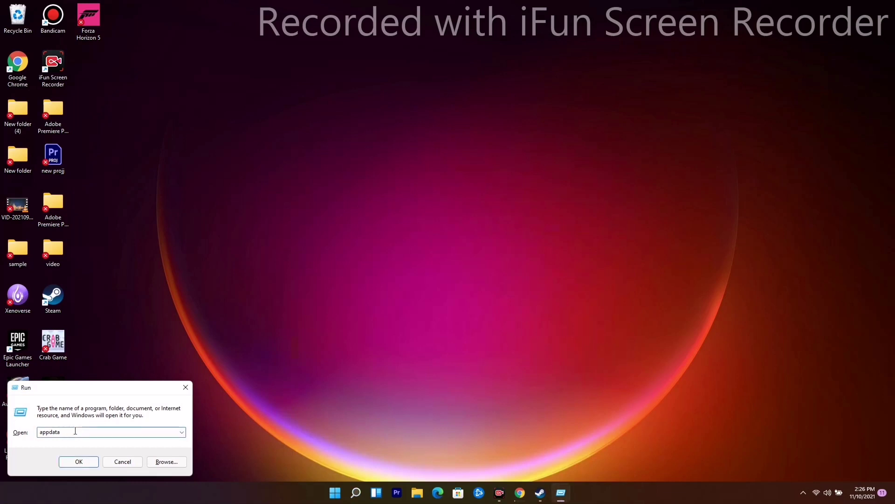
click(82, 461)
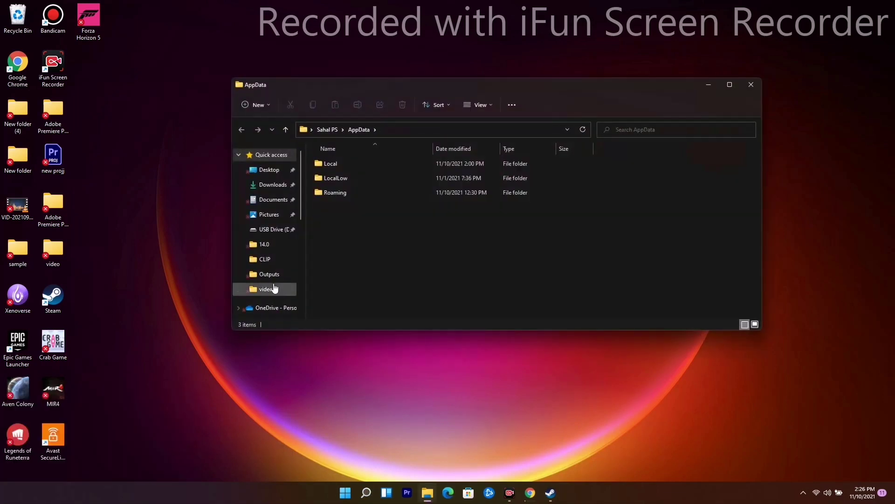
Step: Navigate to Local\ForzaHorizon5\User_SteamLocalStorageDirectory\ConnectedStorage\ForzaUserConfigSelections
double_click(341, 165)
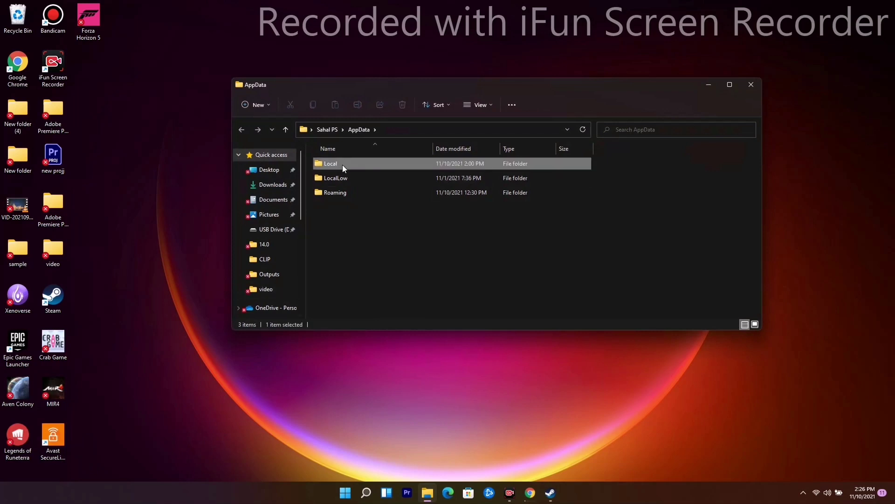
scroll(370, 217, down, 1)
scroll(370, 217, down, 2)
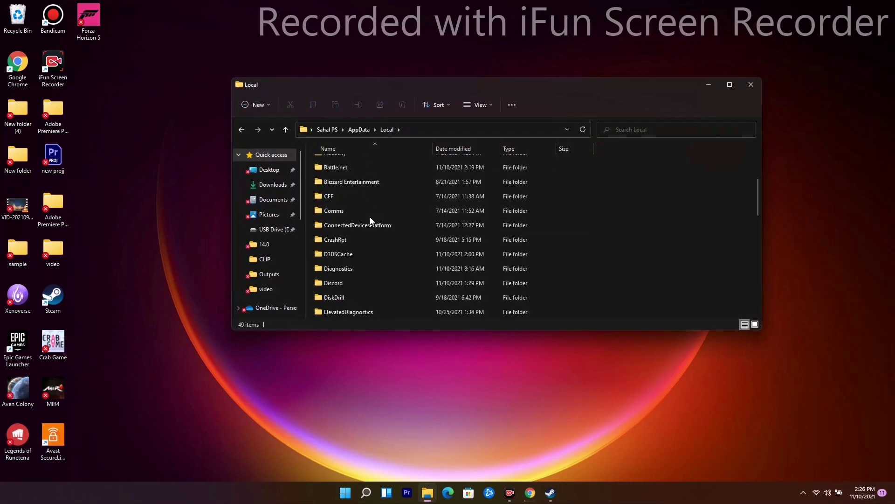
scroll(370, 217, down, 2)
double_click(364, 264)
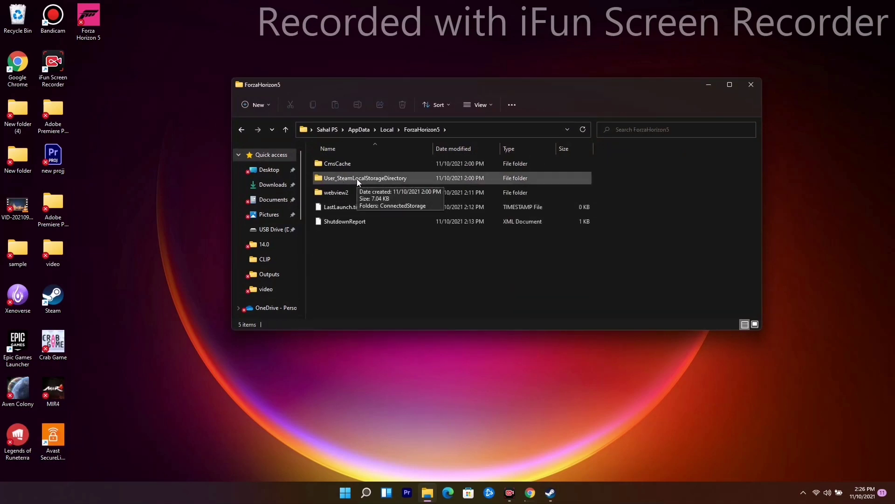
double_click(357, 178)
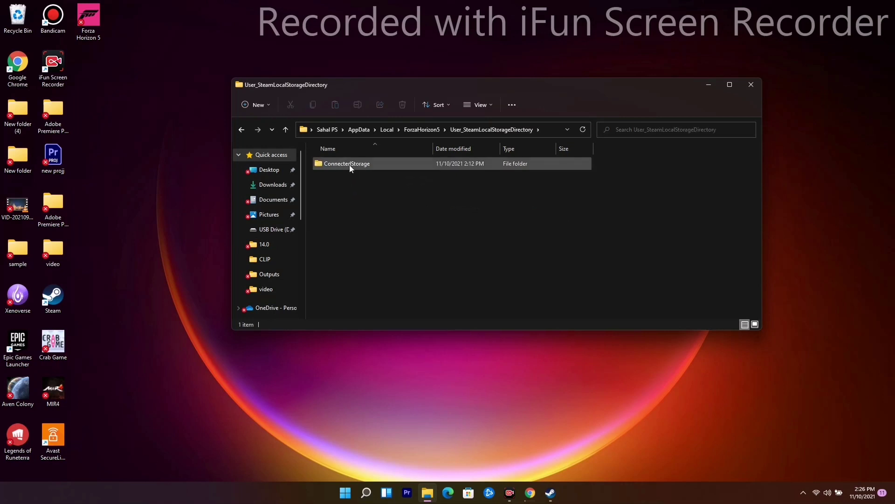
double_click(345, 164)
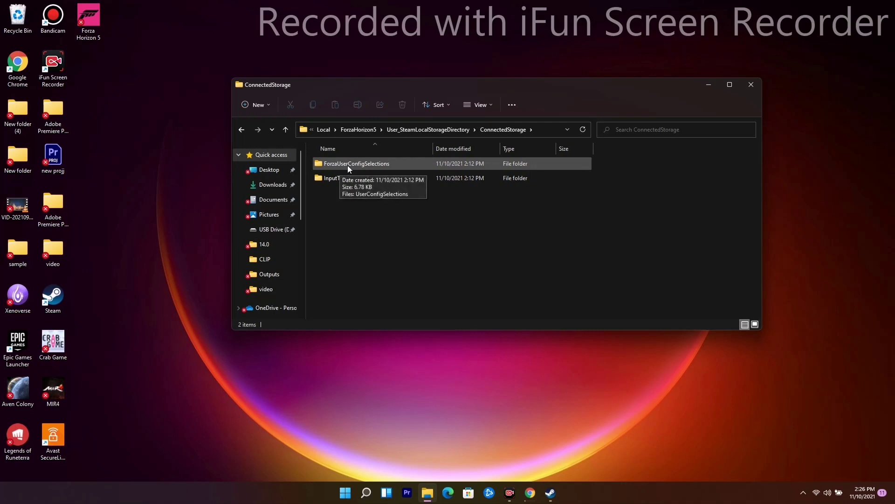
double_click(347, 164)
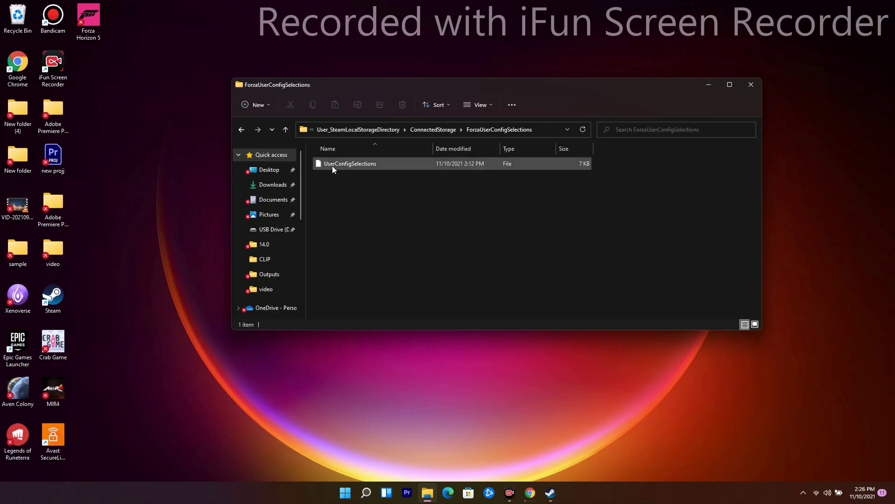
Step: Open the UserConfigSelections file in Notepad
right_click(384, 164)
double_click(376, 167)
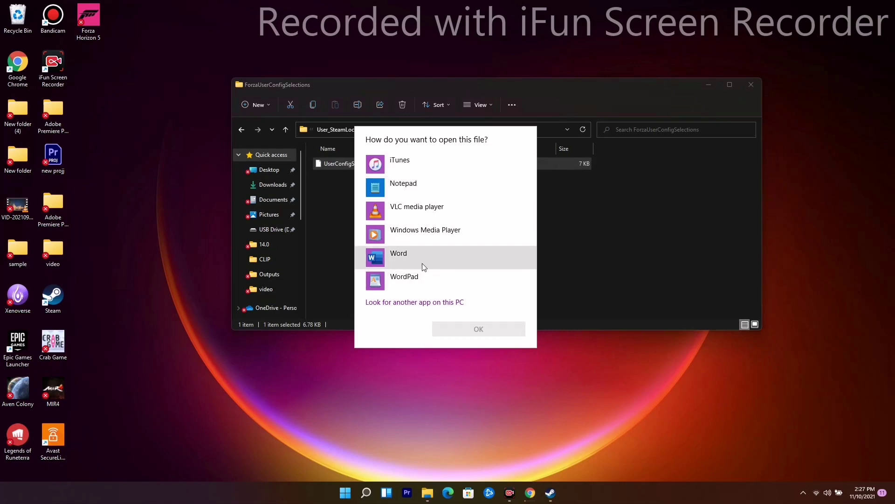
click(433, 284)
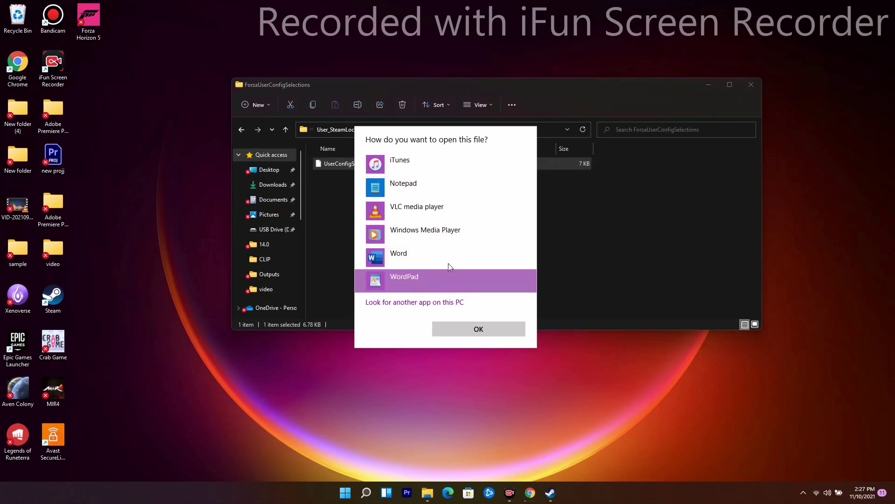
click(430, 186)
click(471, 329)
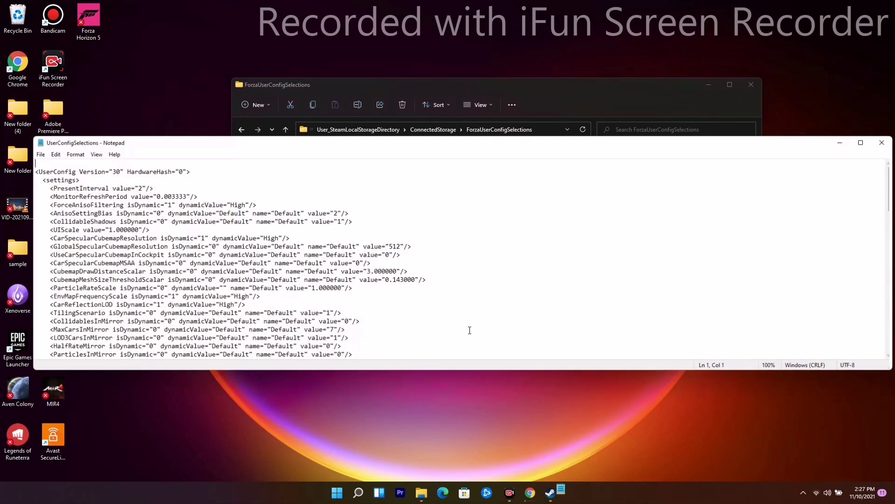
Step: Maximize Notepad and change the VSync value in the selections section from 1 to 0
click(866, 141)
scroll(304, 262, down, 2)
scroll(304, 262, down, 14)
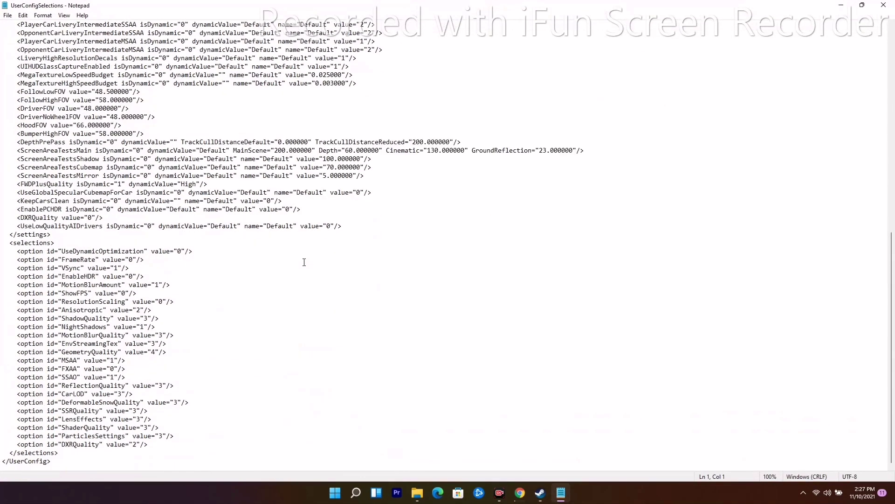
drag(14, 252, 149, 444)
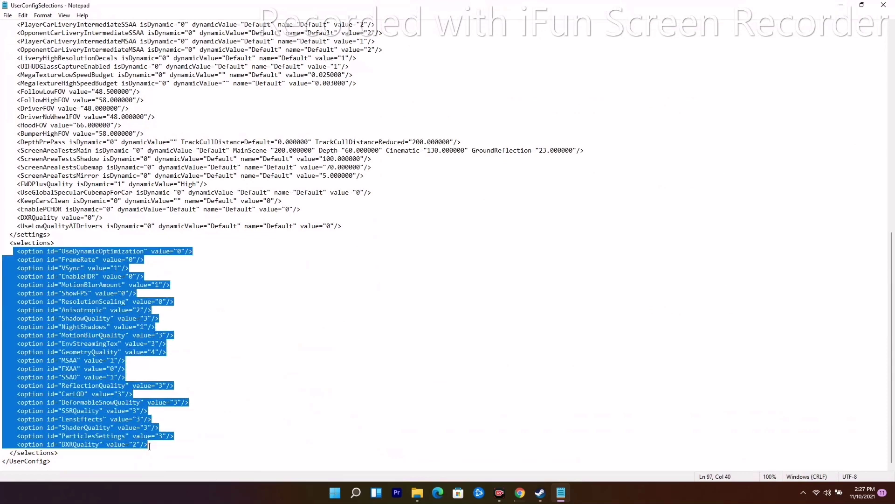
click(201, 269)
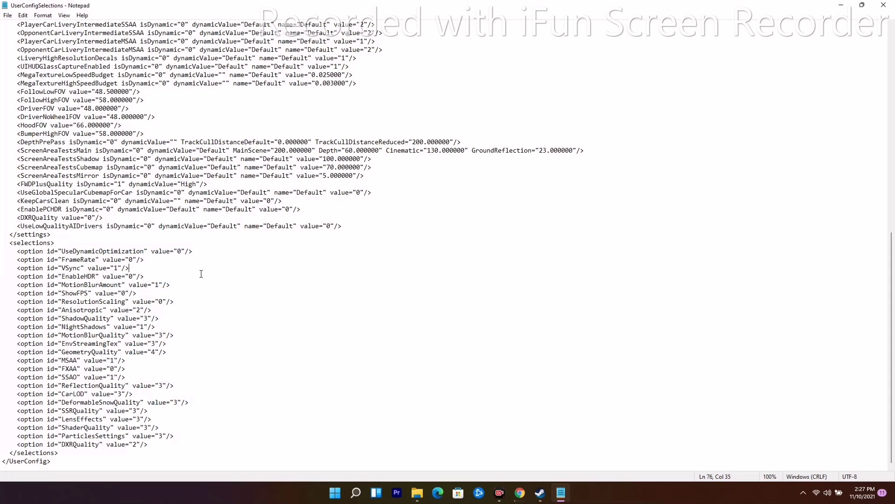
drag(62, 269, 118, 270)
click(150, 266)
key(BackSpace)
text(0)
drag(61, 285, 167, 288)
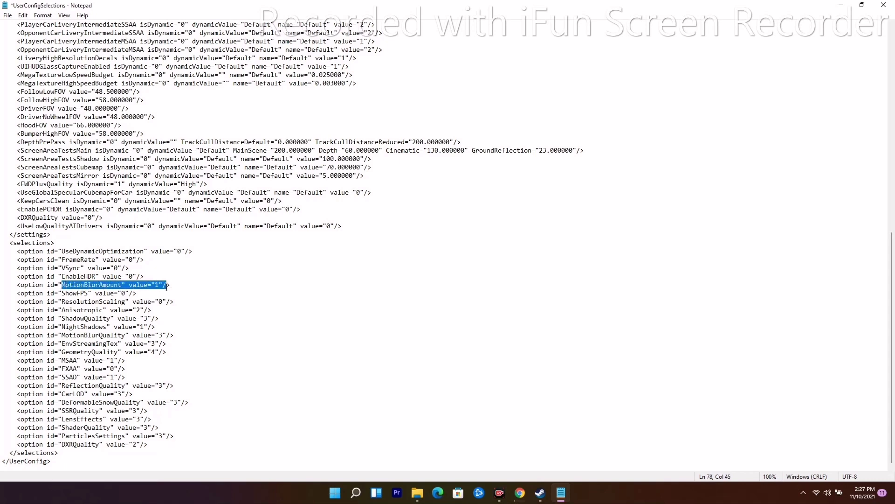
click(226, 293)
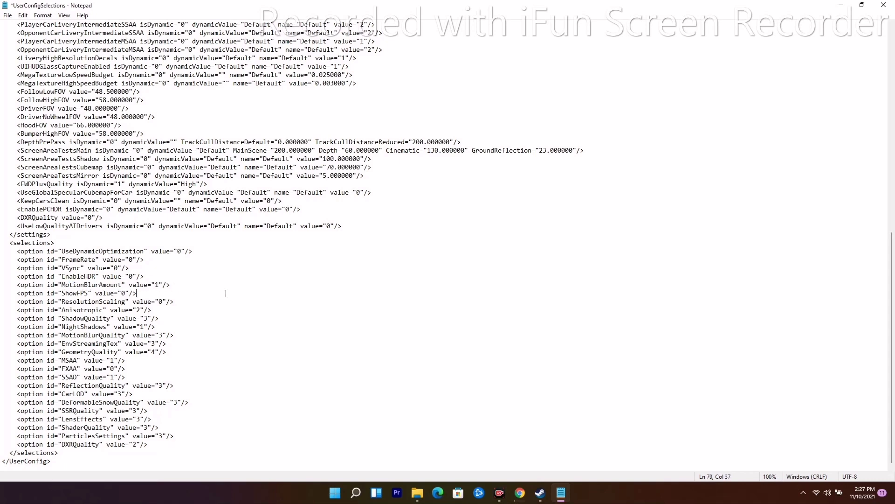
click(160, 286)
Step: Set MotionBlurAmount from 1 to 0 and ShadowQuality from 3 to 0
key(BackSpace)
text(0)
drag(58, 320, 152, 322)
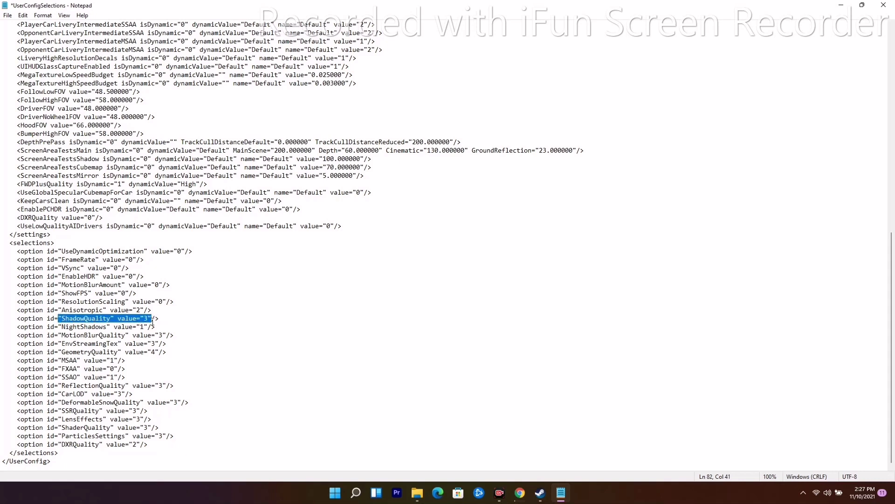
click(147, 318)
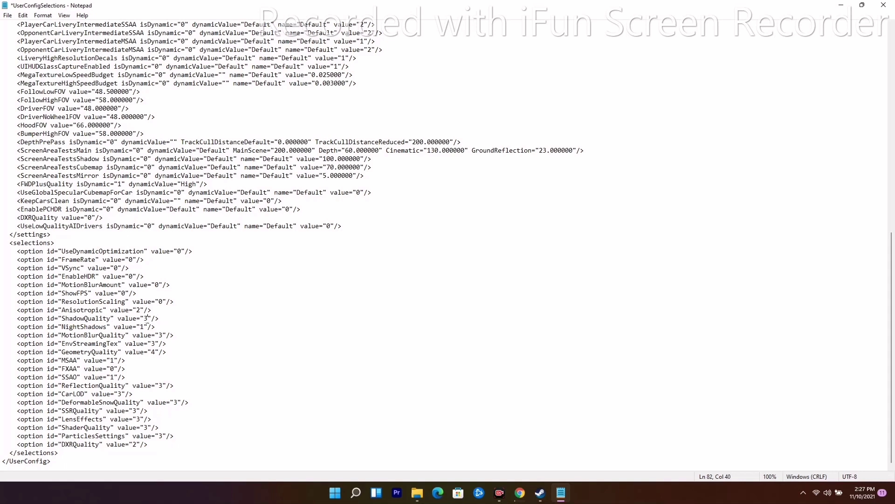
key(BackSpace)
text(0)
Step: Set MotionBlurQuality from 3 to 0 and ReflectionQuality from 3 to 1
drag(58, 335, 174, 336)
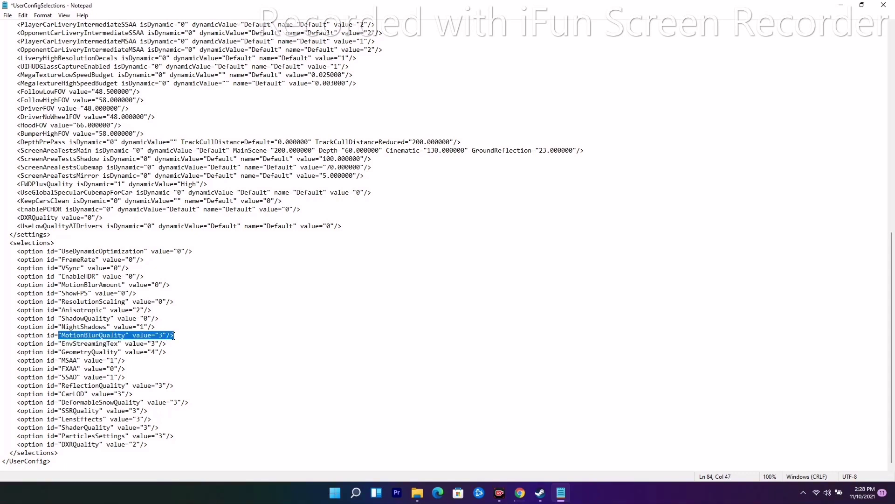
click(163, 337)
key(BackSpace)
text(0)
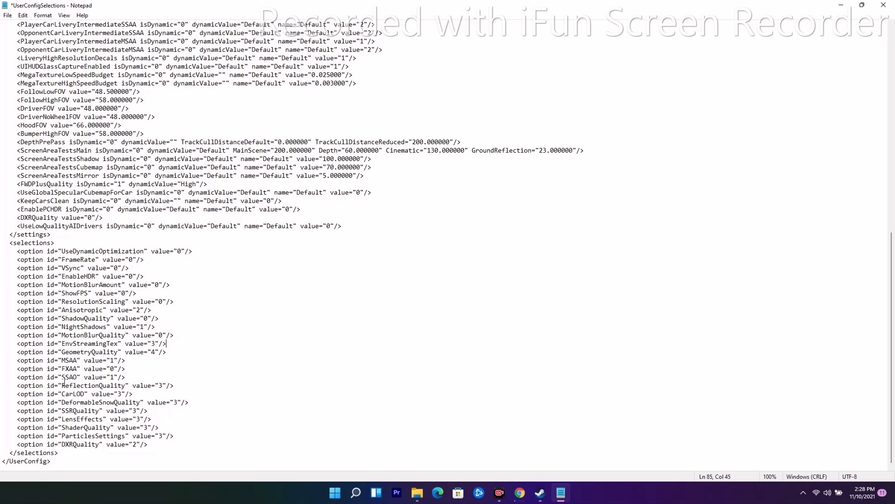
drag(62, 385, 162, 386)
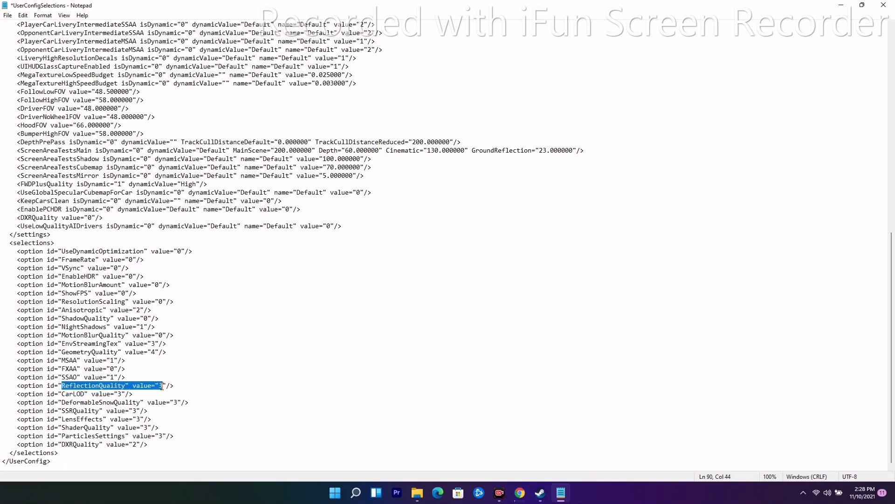
click(163, 386)
key(BackSpace)
text(1)
click(208, 370)
Step: Save the edited UserConfigSelections file from Notepad's File menu
scroll(233, 336, up, 5)
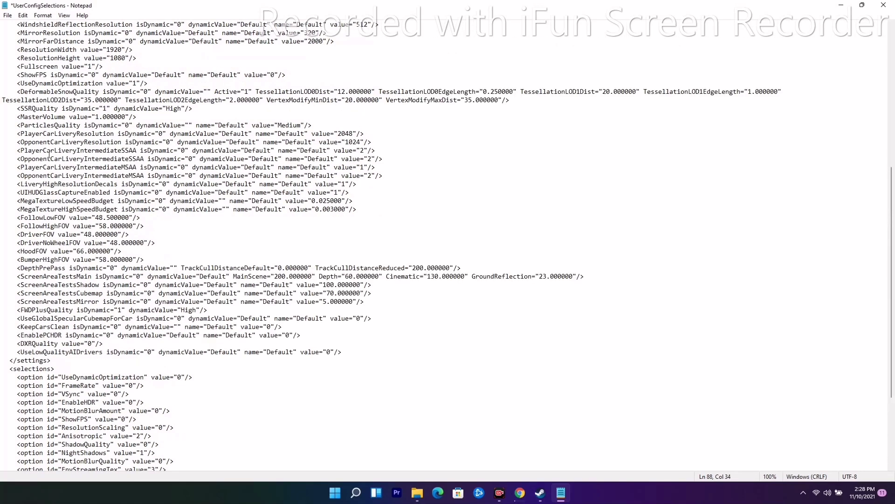
click(10, 24)
click(8, 15)
click(30, 58)
Step: Close Notepad and the ForzaUserConfigSelections folder, then bring up Windows search
click(884, 5)
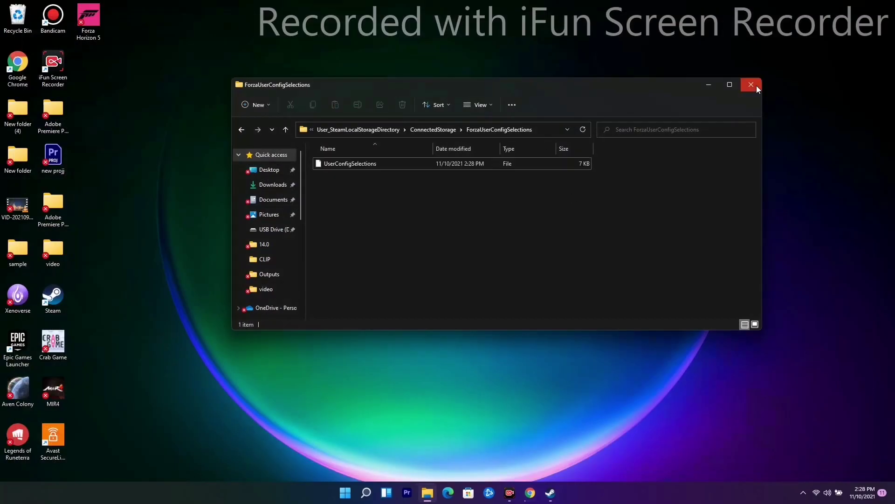
click(755, 86)
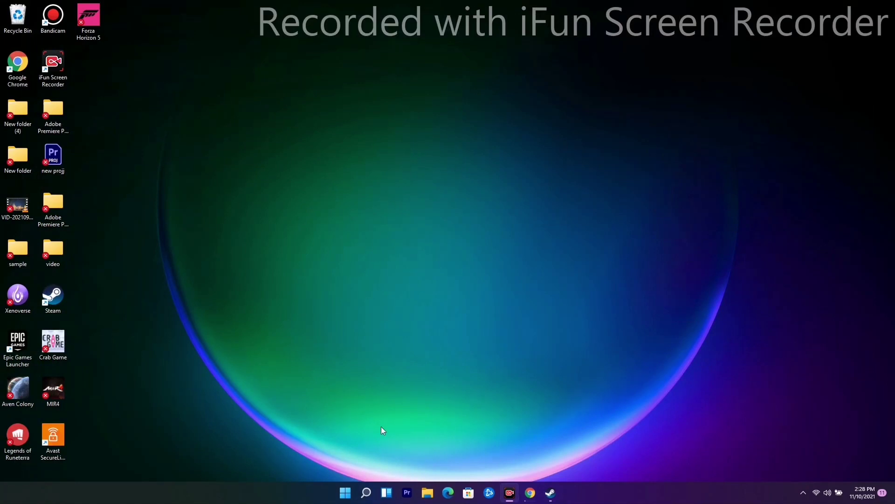
click(366, 493)
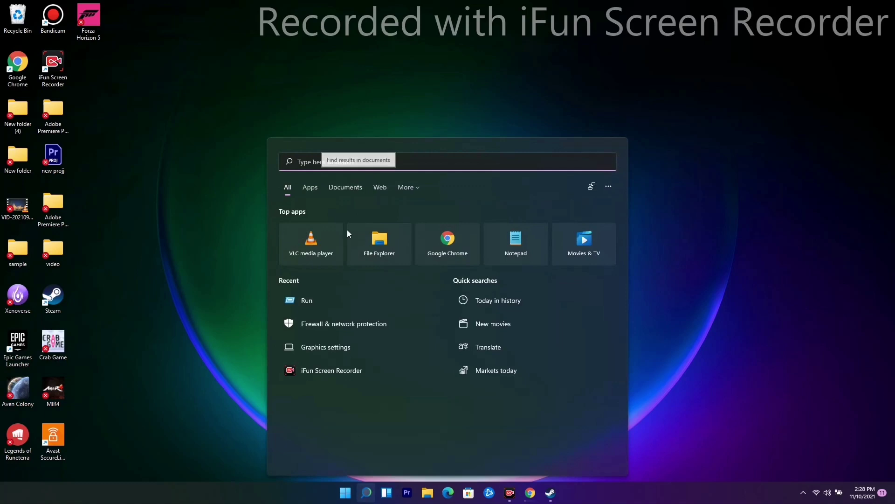
Step: Open Graphics settings from the search results and browse for an app to add
click(333, 345)
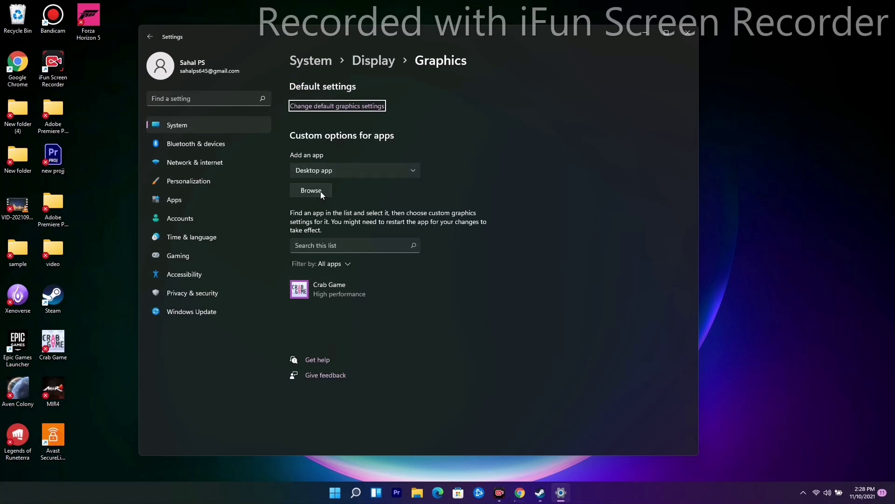
click(318, 189)
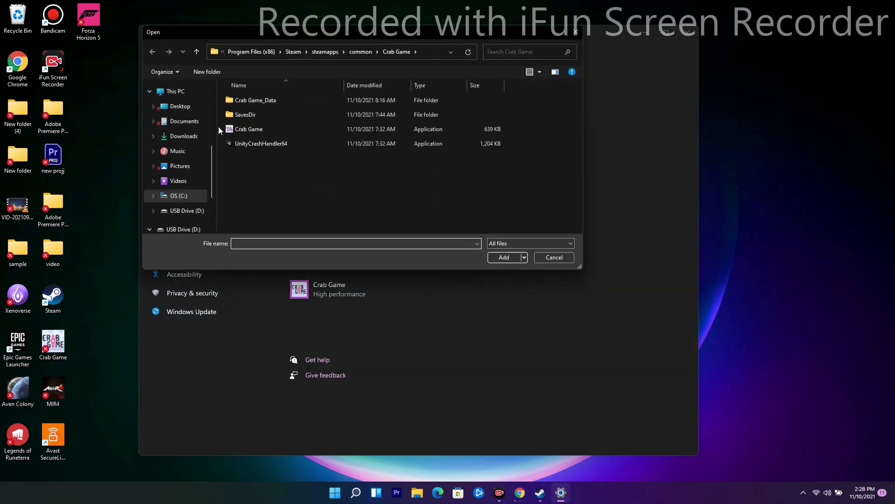
Step: In the file browser, go to C:\Program Files (x86)\Steam
scroll(186, 142, up, 1)
click(189, 141)
double_click(282, 205)
scroll(272, 187, down, 2)
double_click(275, 158)
scroll(275, 159, down, 10)
scroll(275, 158, down, 4)
scroll(262, 156, up, 2)
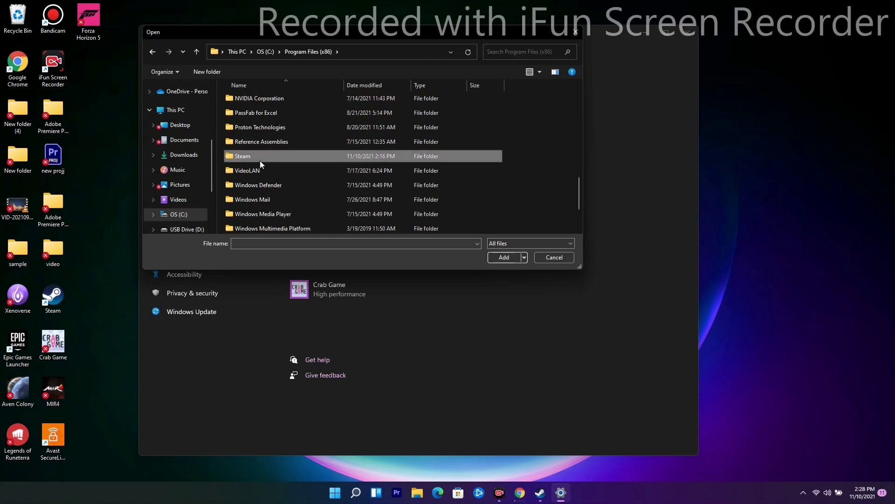
double_click(260, 161)
Step: Select steamapps\common\ForzaHorizon5\ForzaHorizon5.exe and add it to the Graphics app list
scroll(279, 153, down, 5)
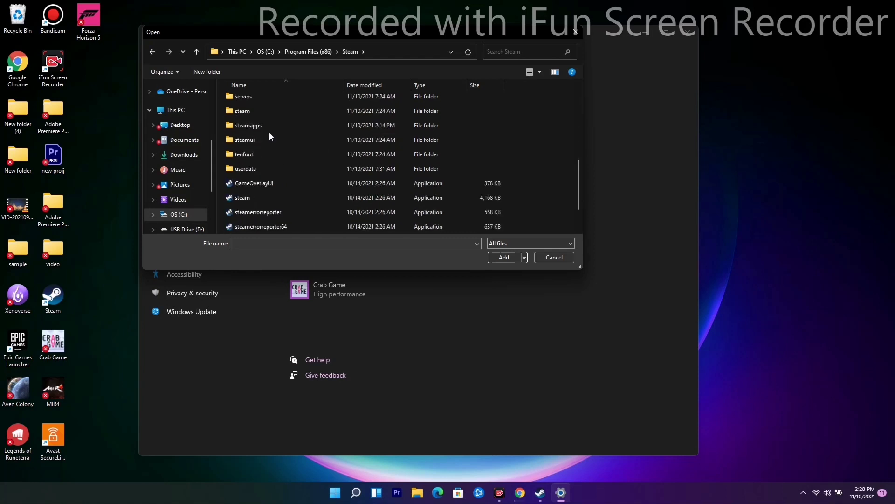
double_click(268, 126)
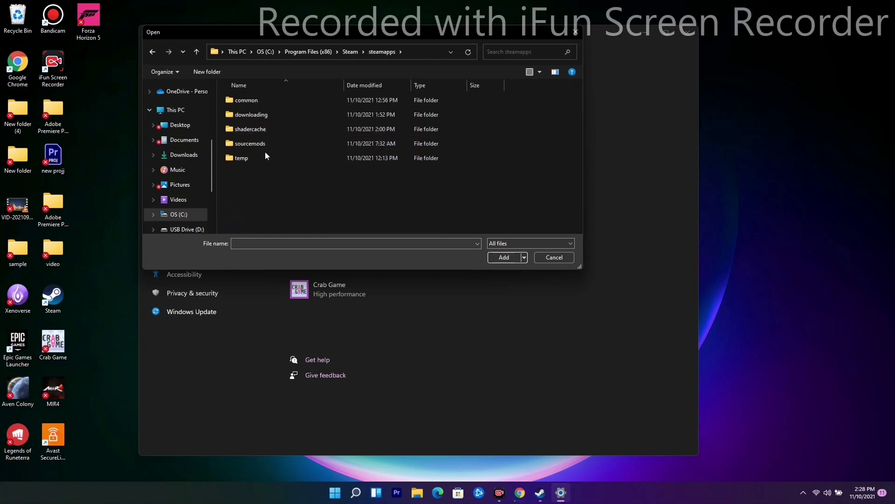
double_click(264, 104)
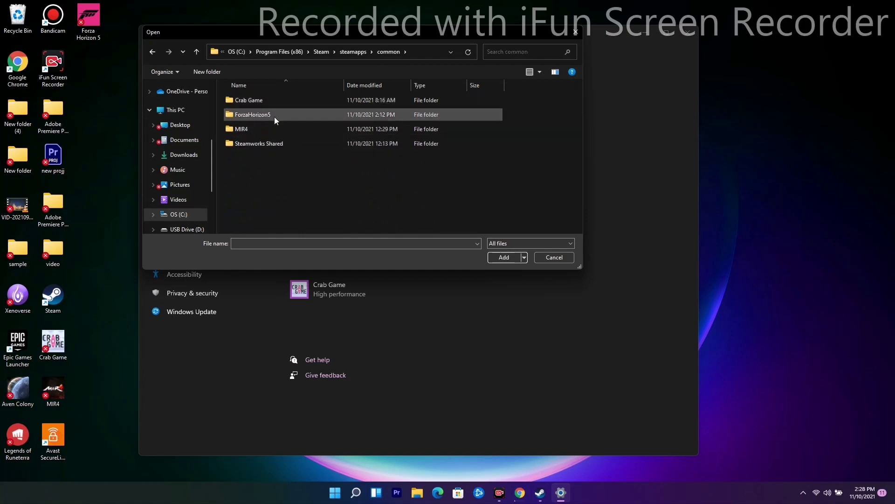
double_click(268, 115)
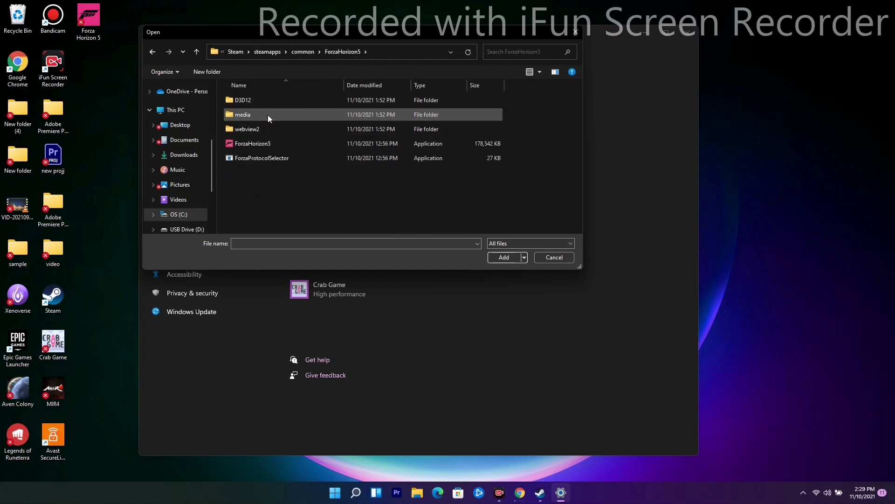
click(256, 141)
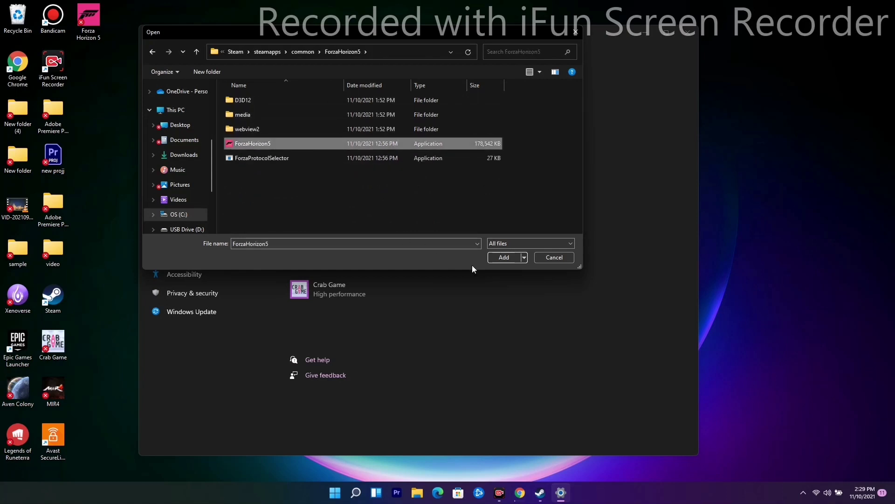
click(498, 260)
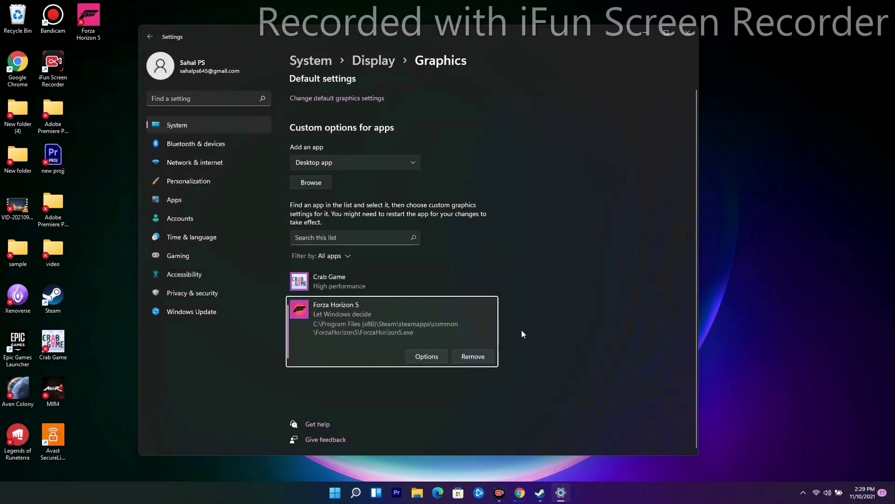
Step: Set Forza Horizon 5's graphics preference to High performance, save it, and close Settings
click(424, 356)
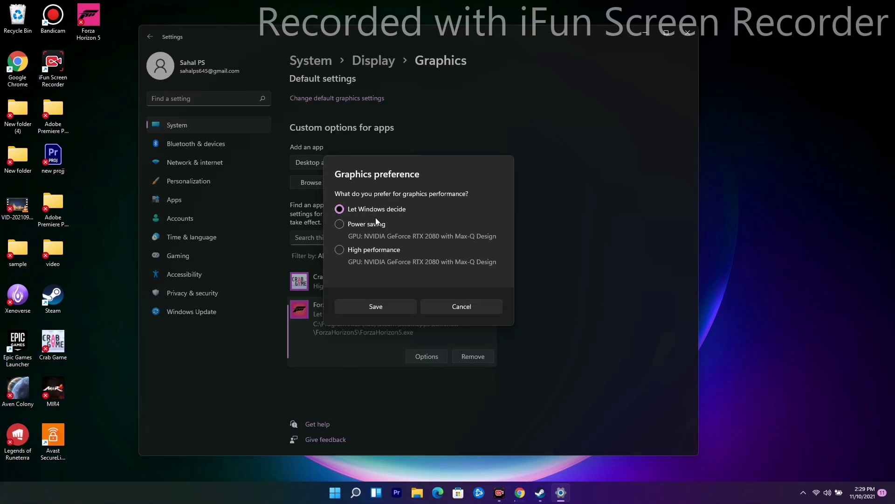
click(350, 254)
click(382, 306)
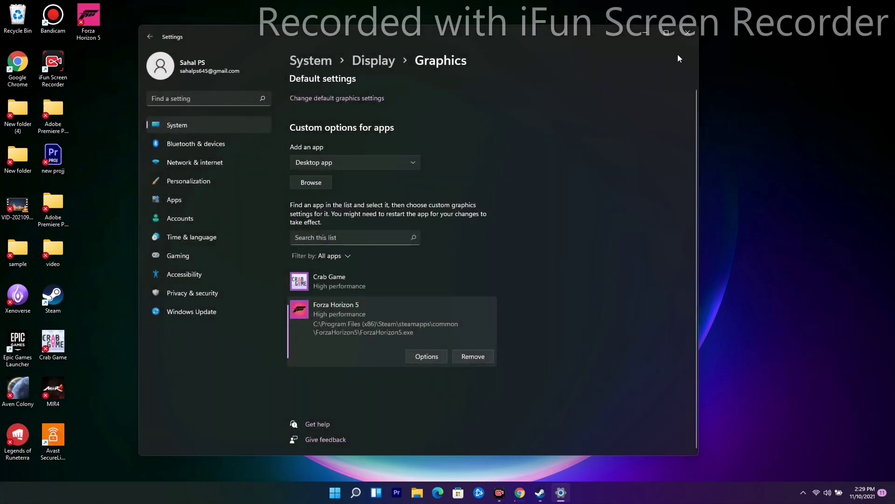
click(688, 33)
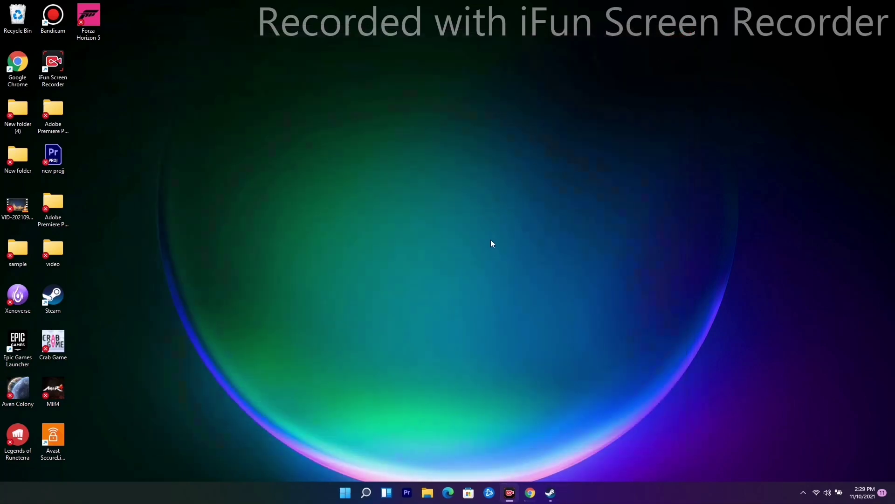
Step: Open File Explorer and go to This PC > OS (C:) > Program Files (x86)
click(427, 493)
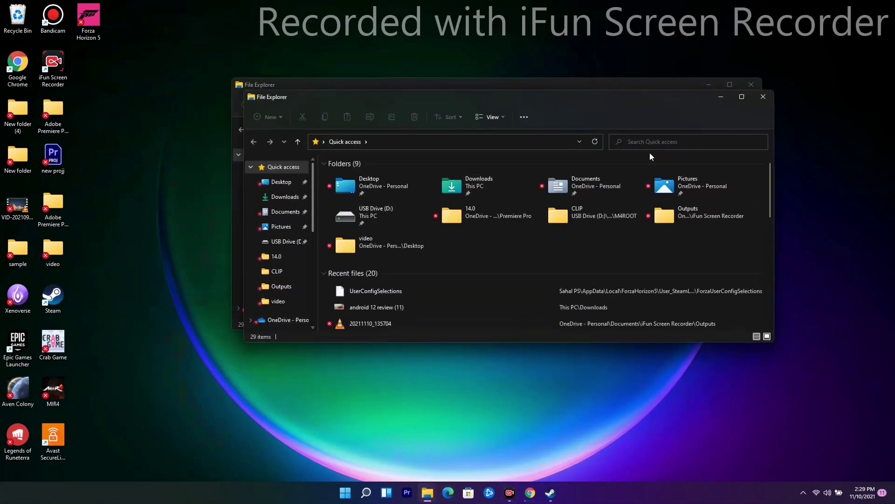
click(763, 97)
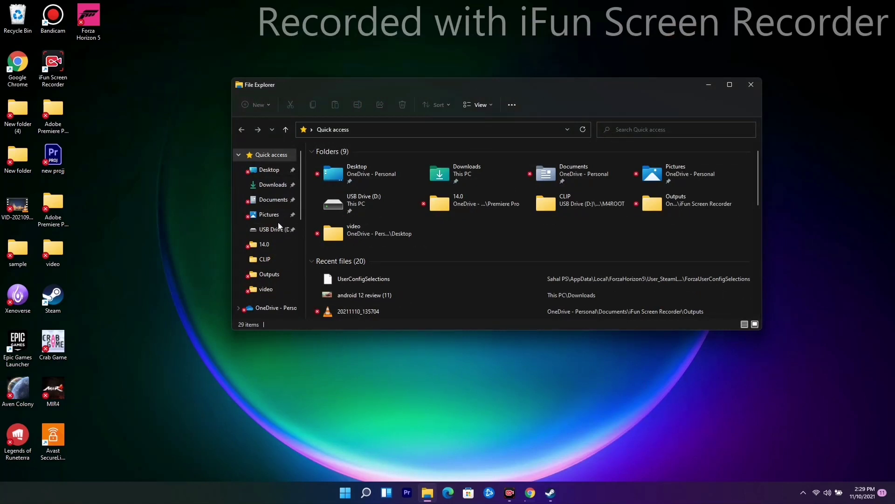
scroll(280, 226, down, 1)
click(275, 277)
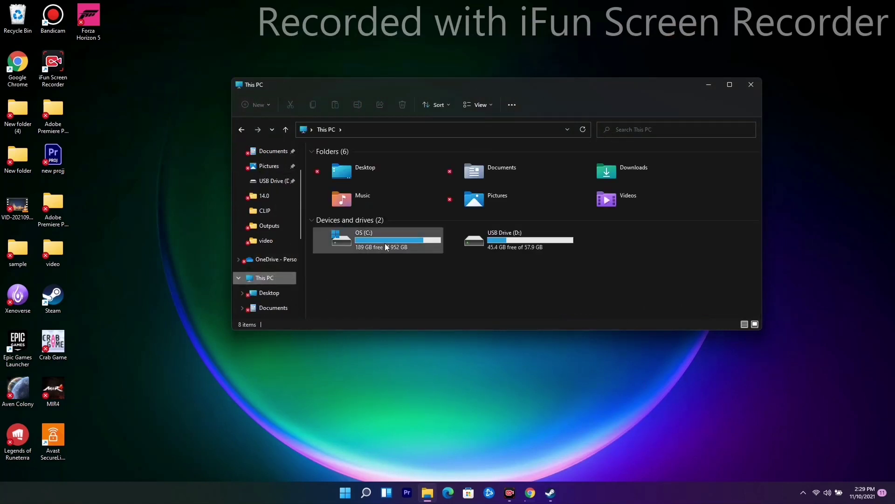
double_click(386, 249)
scroll(358, 229, down, 2)
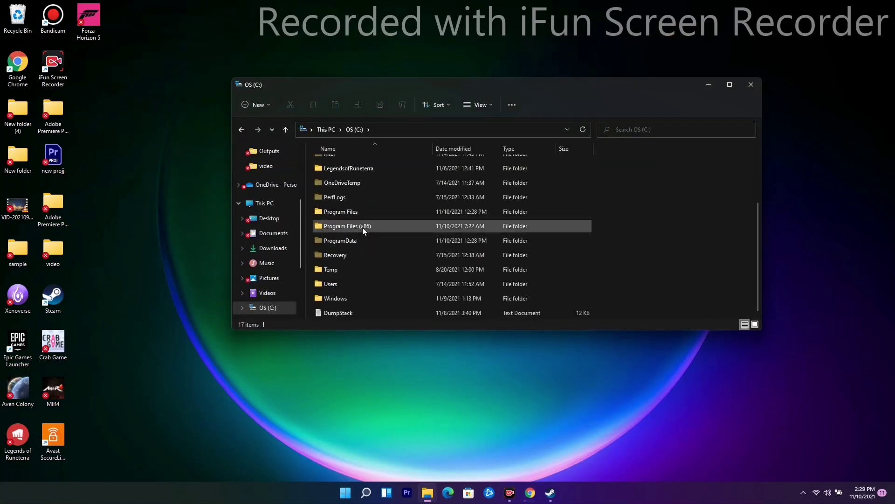
double_click(363, 228)
Step: Go on into Steam\steamapps\common\ForzaHorizon5
scroll(354, 266, down, 3)
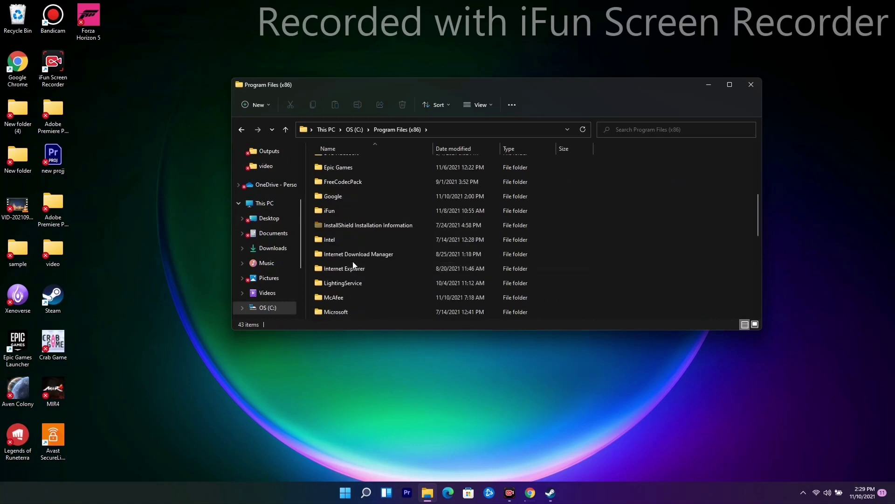
scroll(353, 265, down, 6)
scroll(353, 262, up, 2)
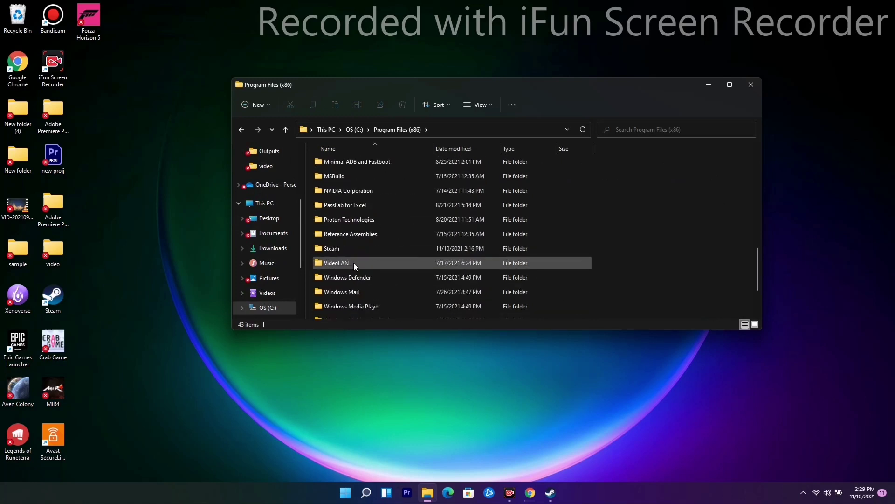
double_click(348, 248)
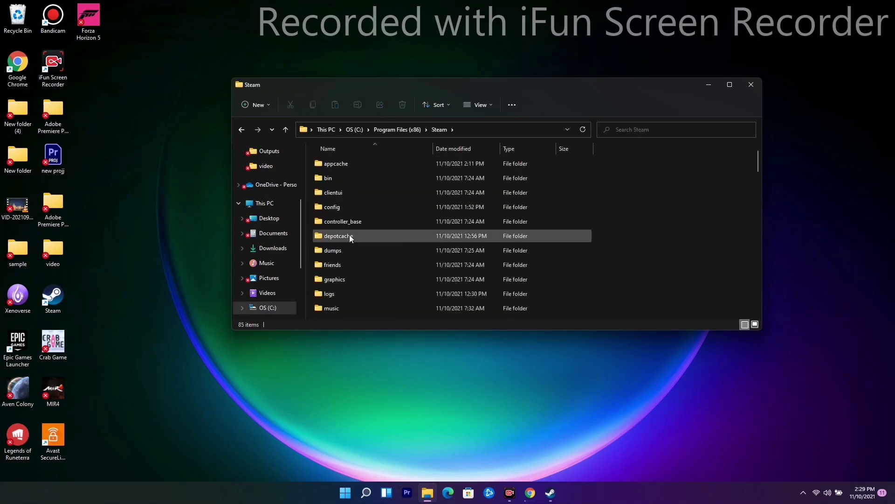
scroll(348, 231, down, 5)
scroll(348, 231, up, 5)
scroll(352, 222, down, 2)
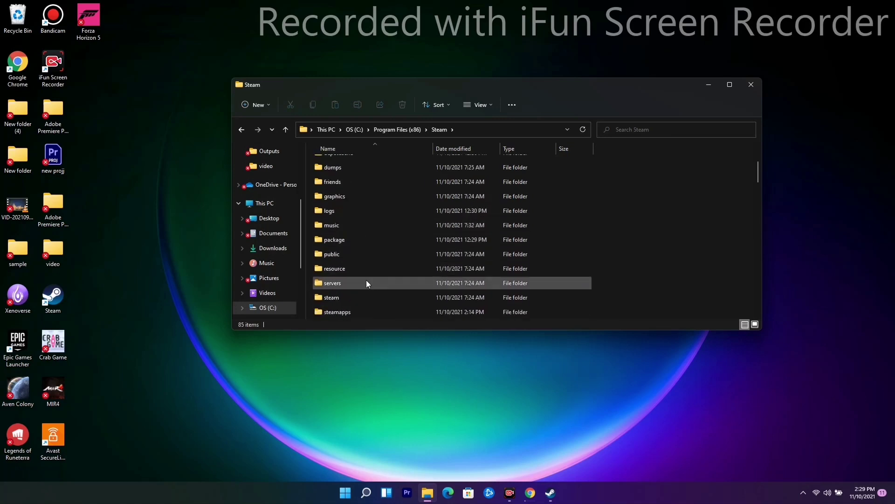
double_click(361, 311)
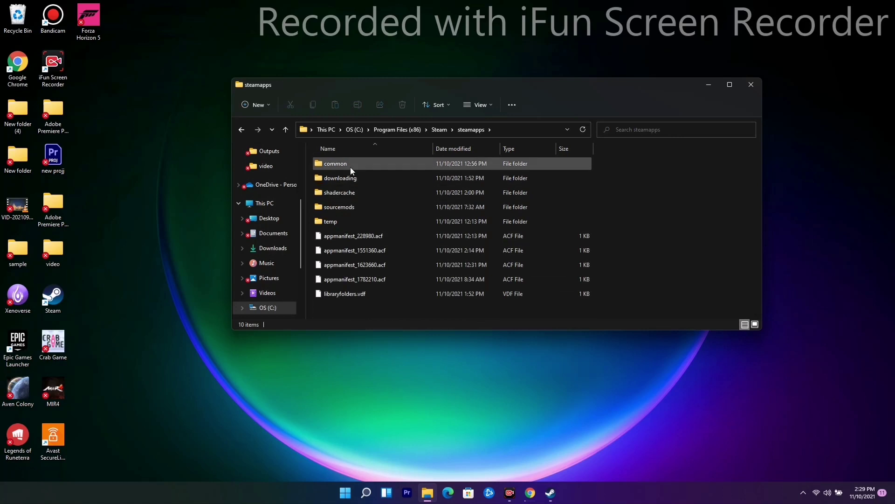
double_click(351, 168)
click(361, 180)
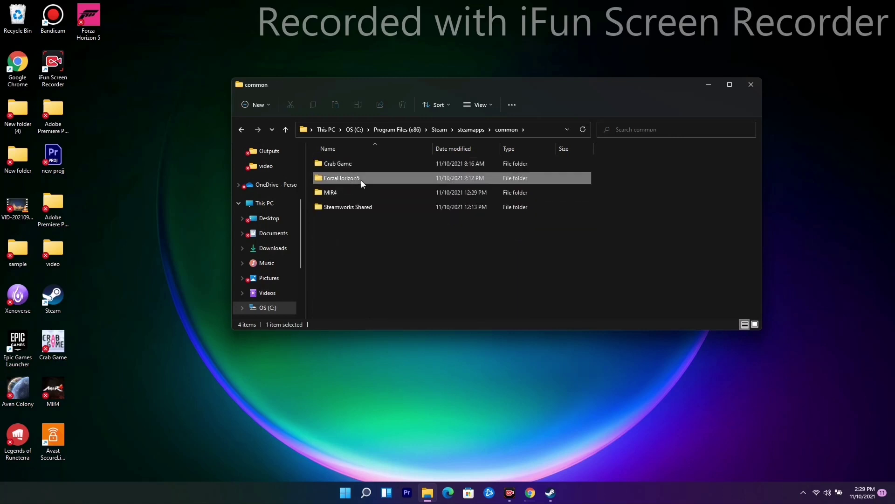
double_click(361, 180)
scroll(362, 219, down, 1)
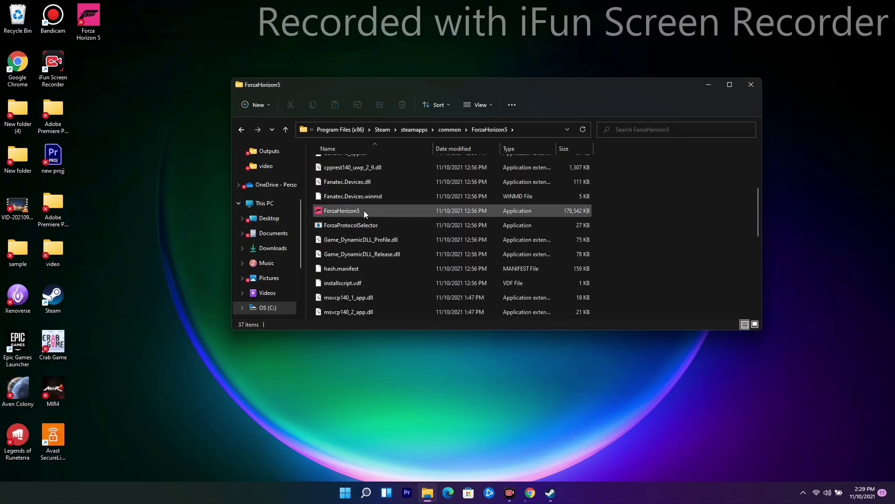
Step: Run ForzaHorizon5.exe as administrator and close File Explorer
right_click(356, 210)
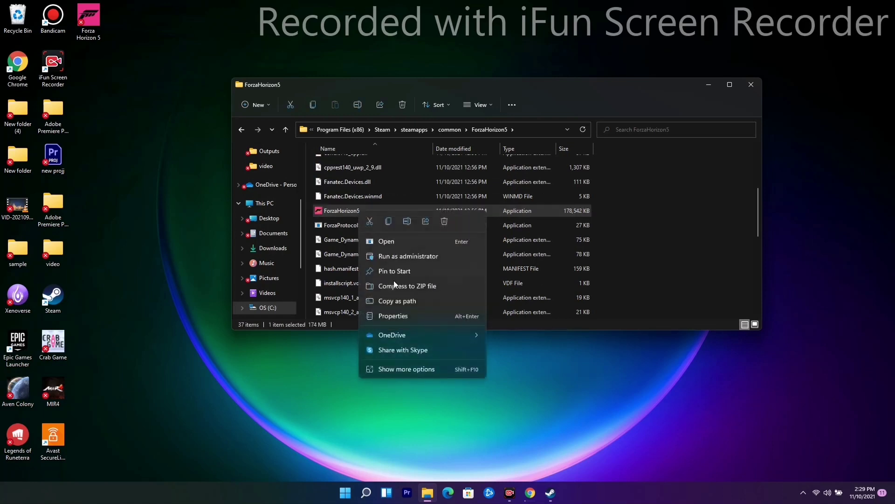
click(412, 257)
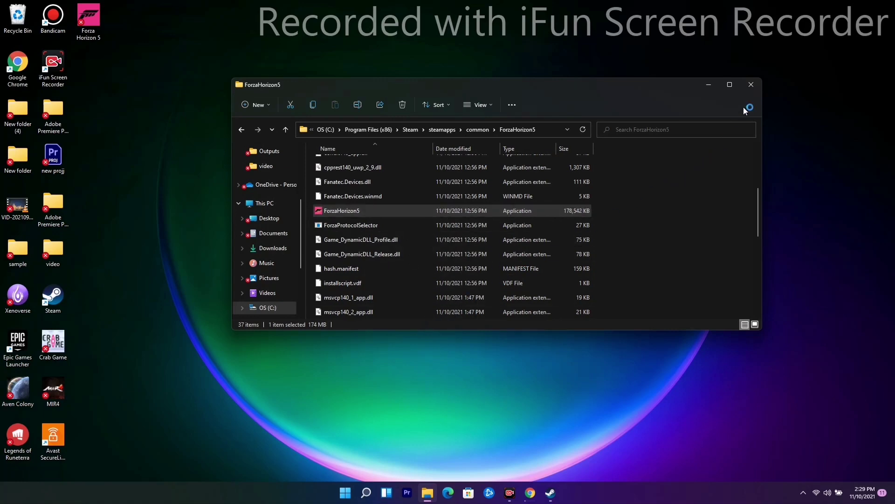
click(751, 88)
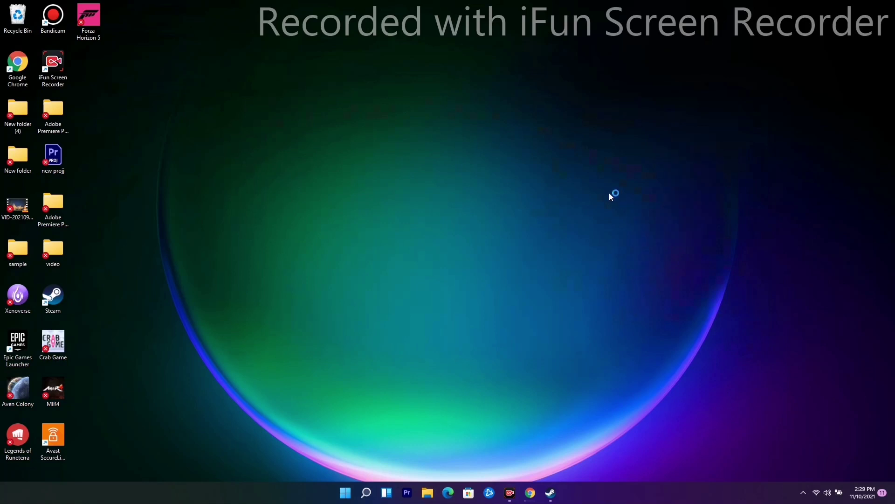